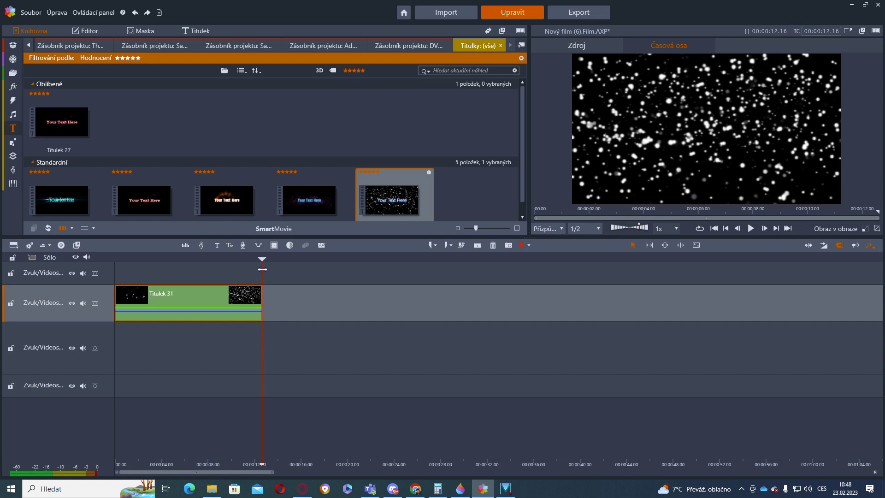
- Split the title clip at 00:00:11.22, just before the flying text letters appear in the falling snow
click(737, 228)
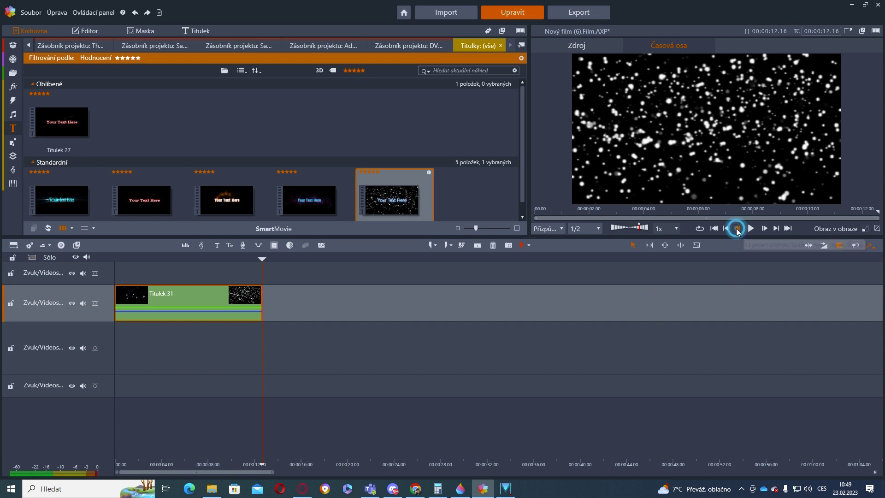
click(738, 229)
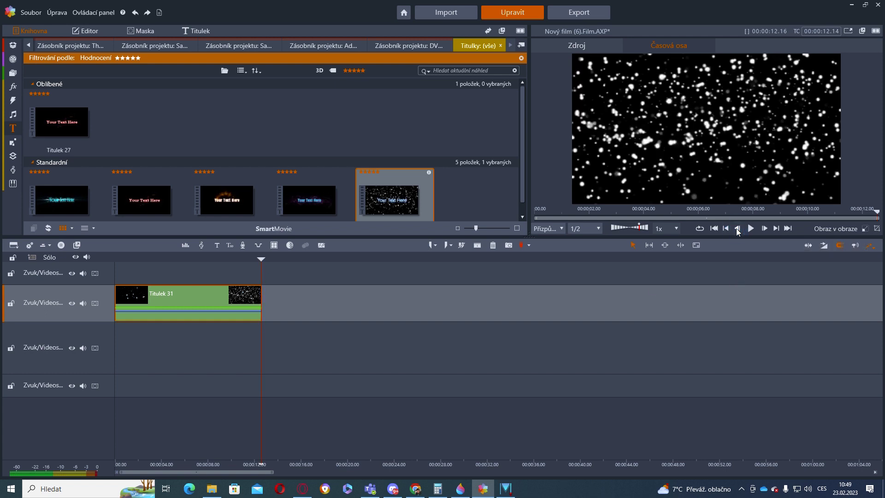
click(737, 229)
click(737, 228)
click(737, 228)
click(737, 229)
click(738, 229)
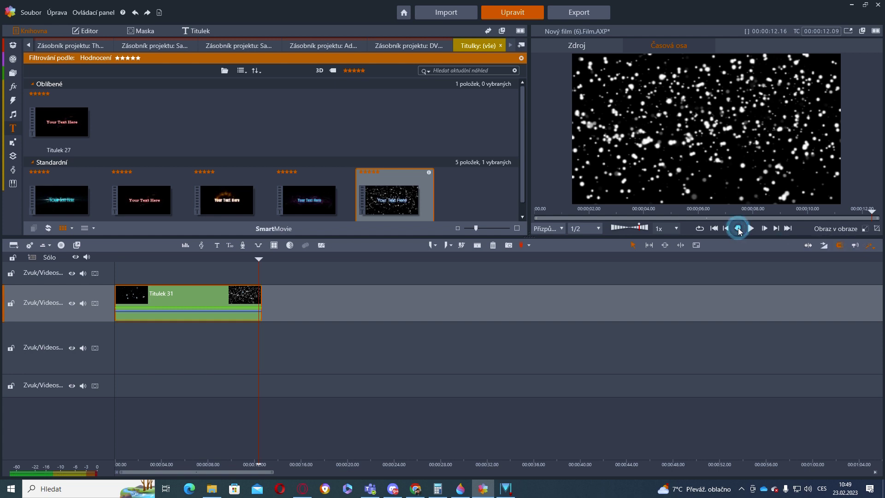
click(738, 229)
click(738, 229)
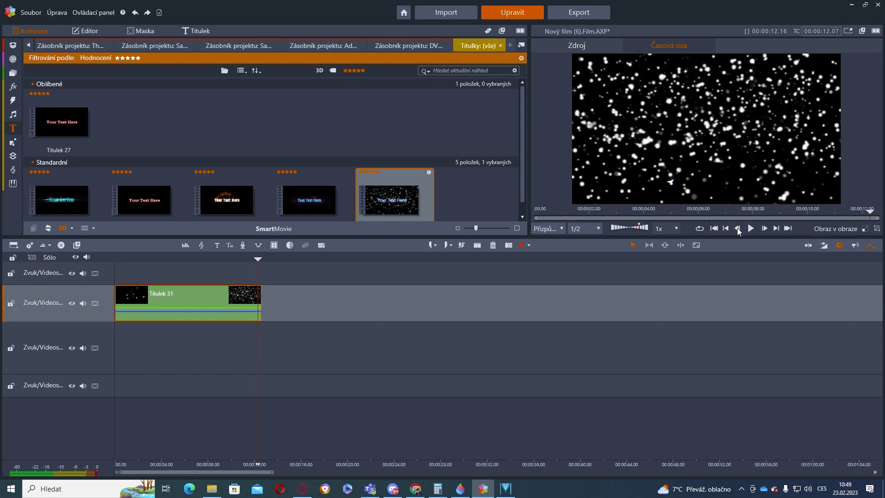
click(738, 229)
click(738, 230)
click(739, 229)
click(738, 229)
click(738, 230)
click(738, 229)
click(738, 229)
click(738, 230)
click(738, 229)
click(738, 230)
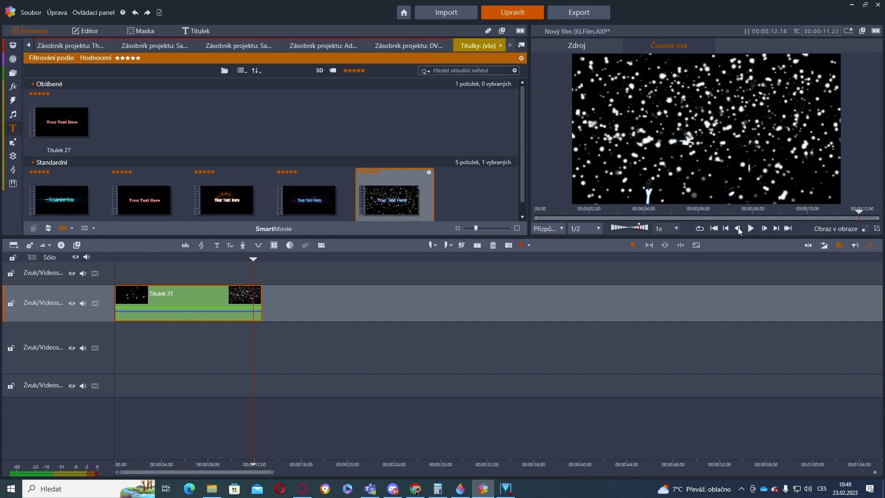
click(738, 229)
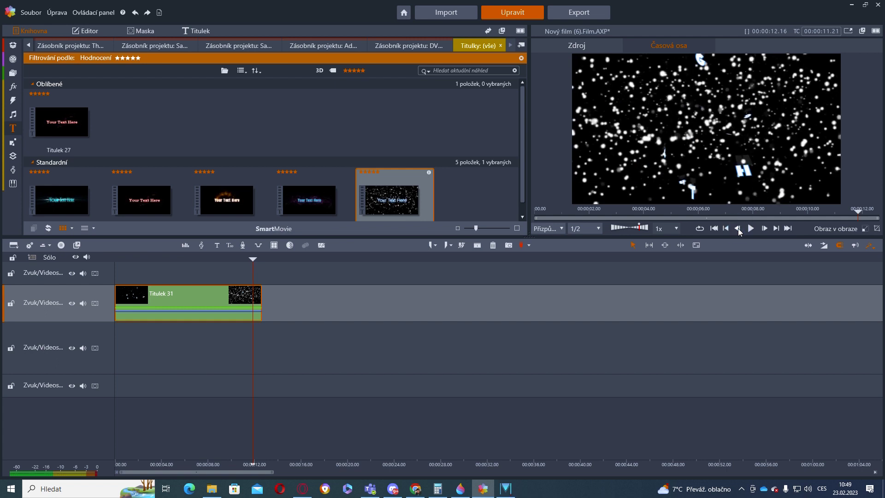
click(764, 229)
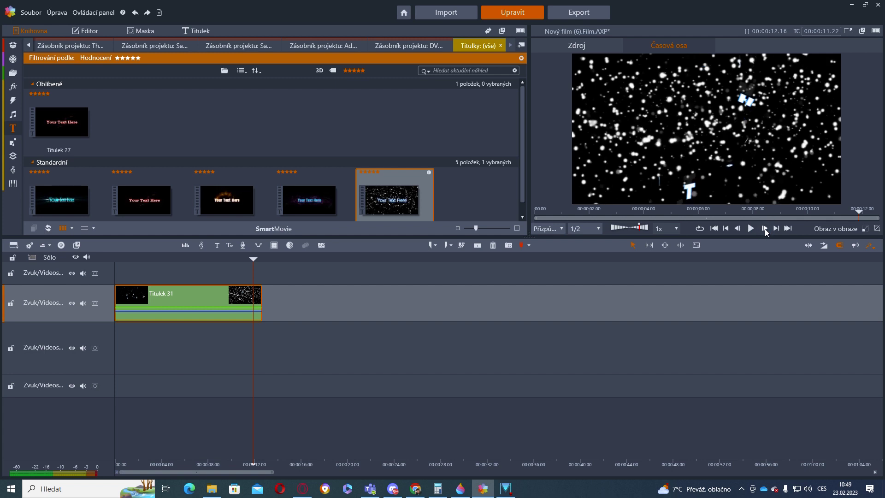
click(478, 246)
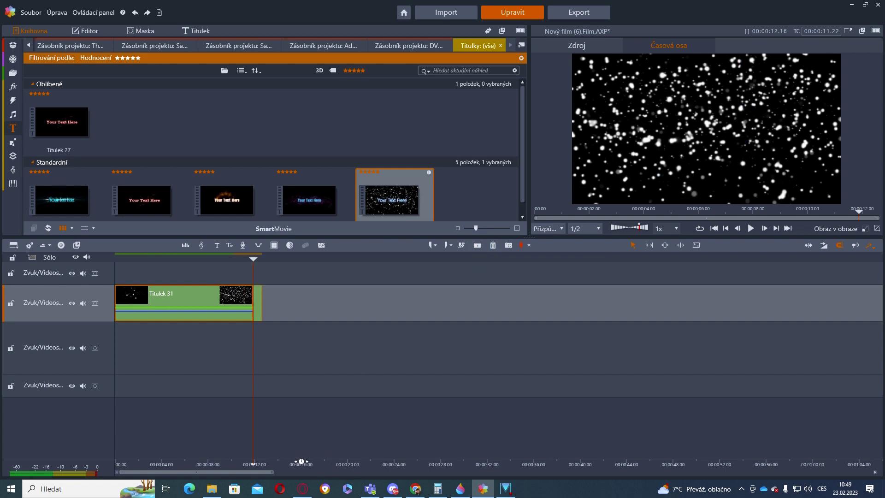
- Remove the short leftover piece after the cut at the end of the title clip
drag(301, 462, 318, 461)
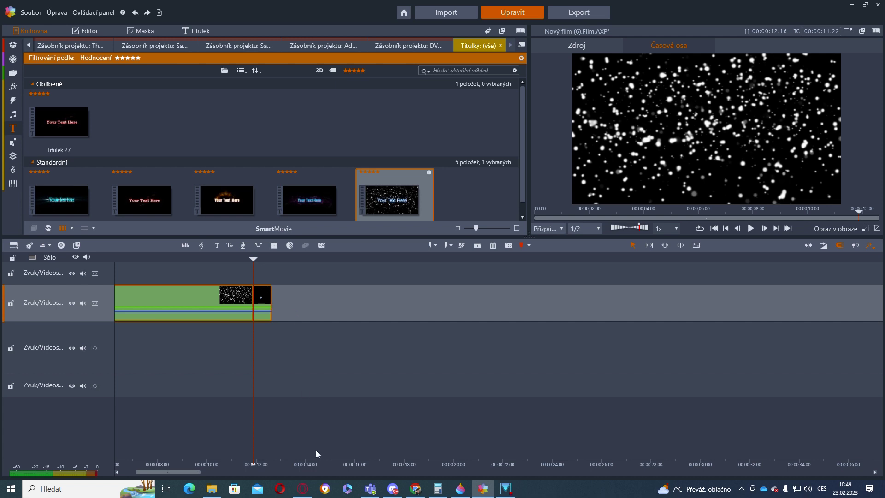
drag(178, 472, 161, 473)
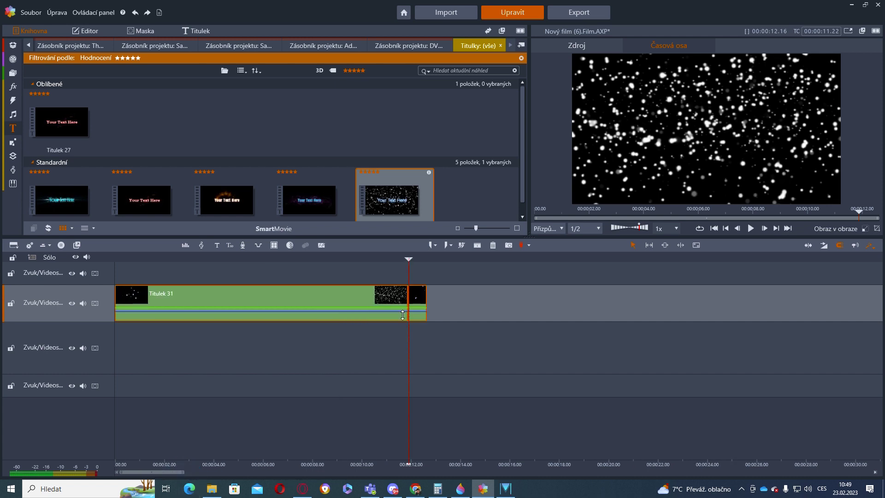
click(423, 333)
click(417, 301)
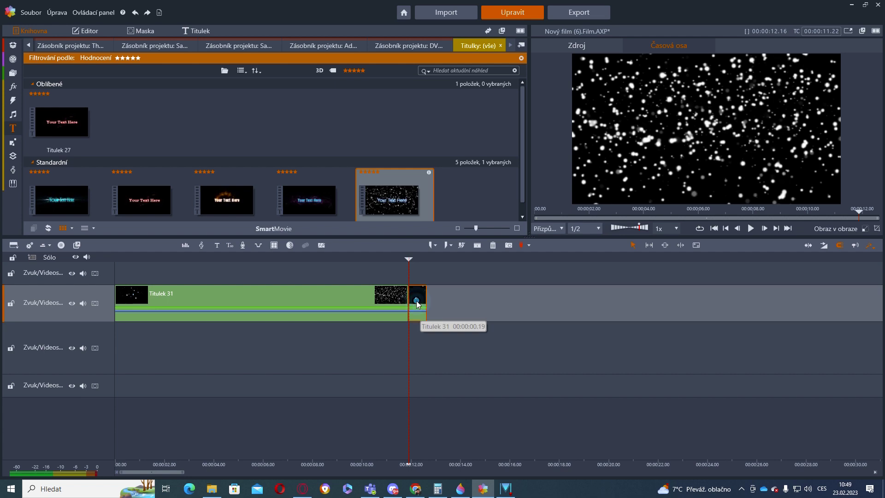
right_click(421, 306)
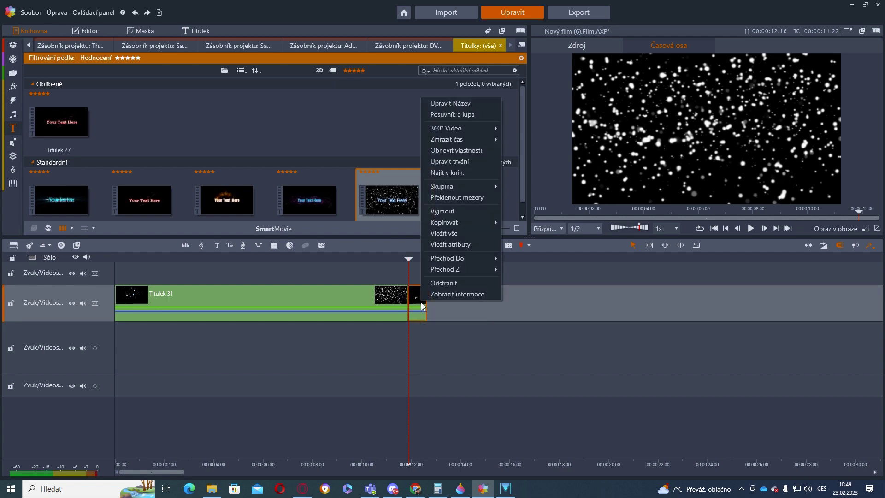
click(450, 283)
- Open the title clip for editing and remove its "Your Text Here" text layer, keeping only the snow particles
drag(409, 334, 191, 359)
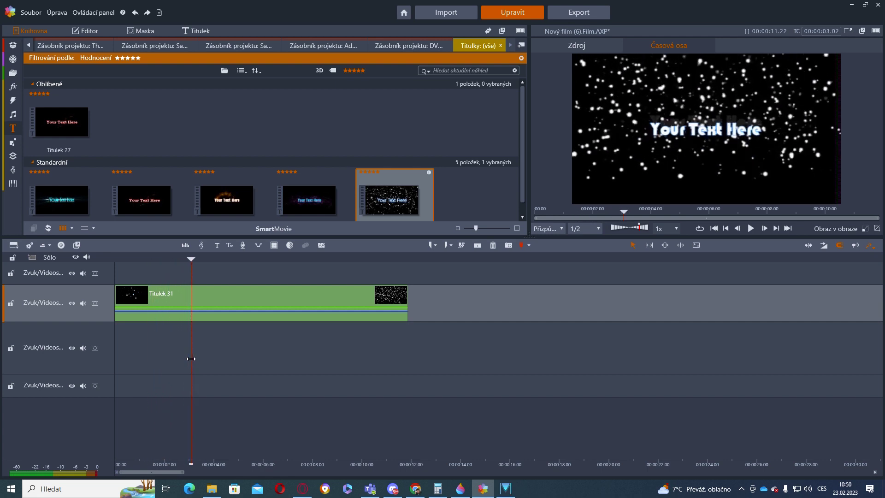
mouse_move(191, 359)
mouse_down()
mouse_move(155, 356)
mouse_move(174, 359)
mouse_up()
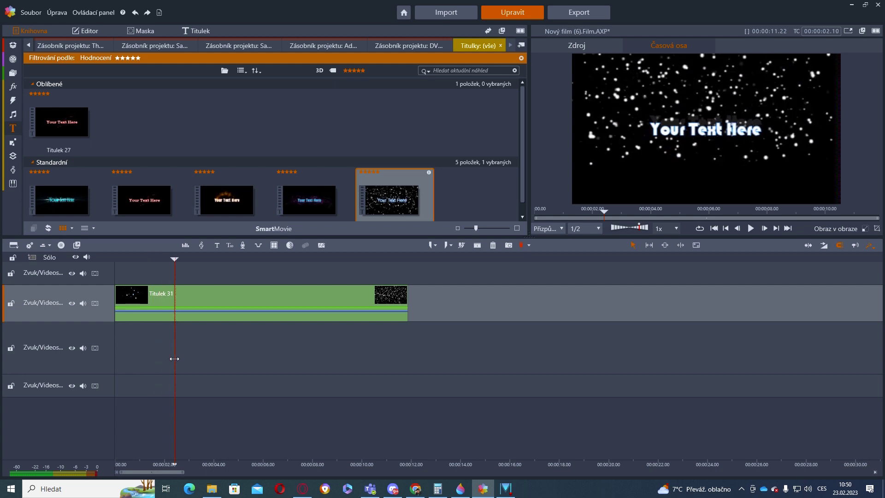
double_click(201, 294)
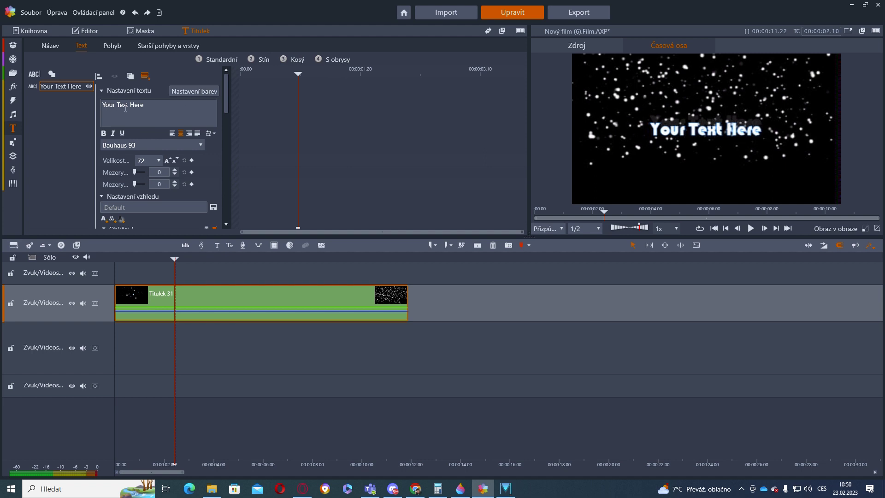
click(90, 87)
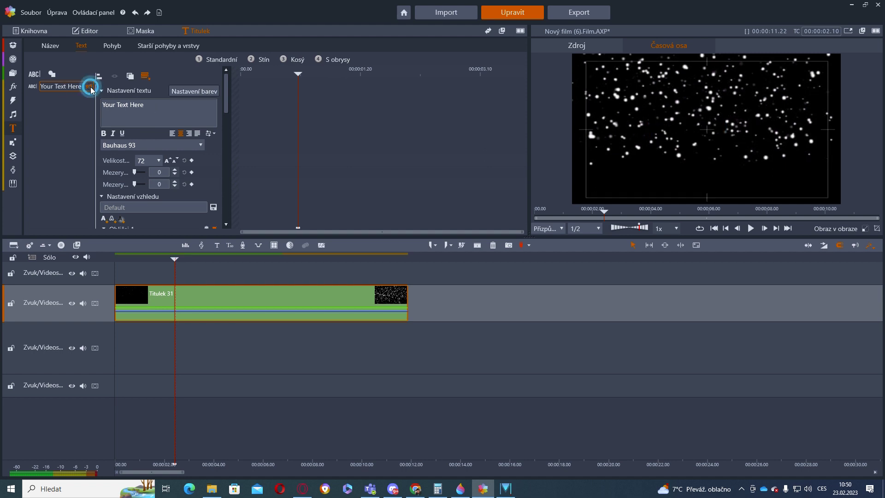
click(90, 87)
right_click(79, 86)
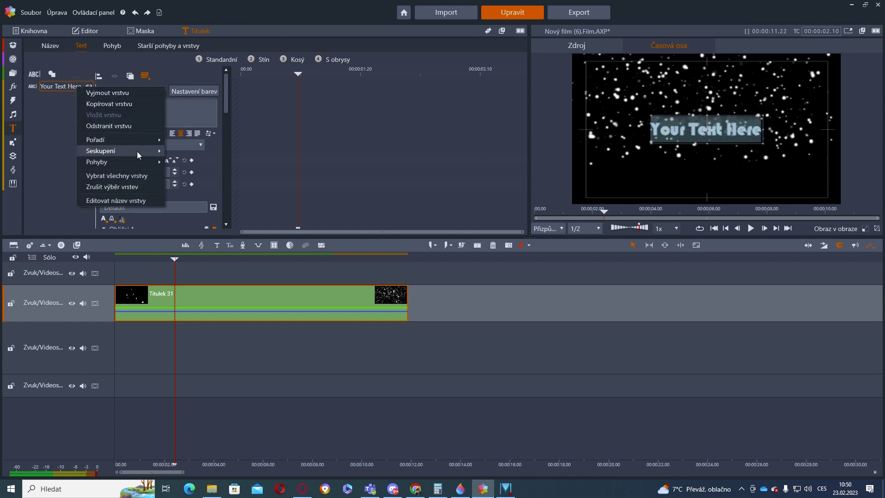
click(125, 126)
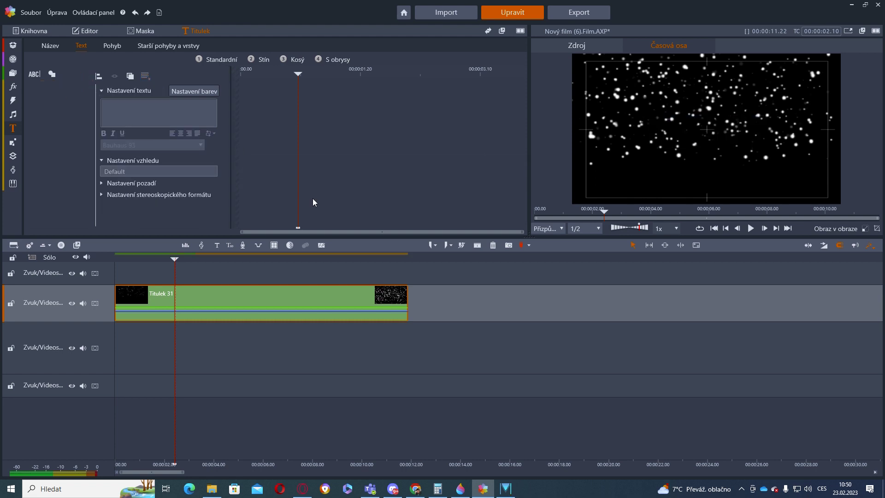
drag(175, 328, 150, 320)
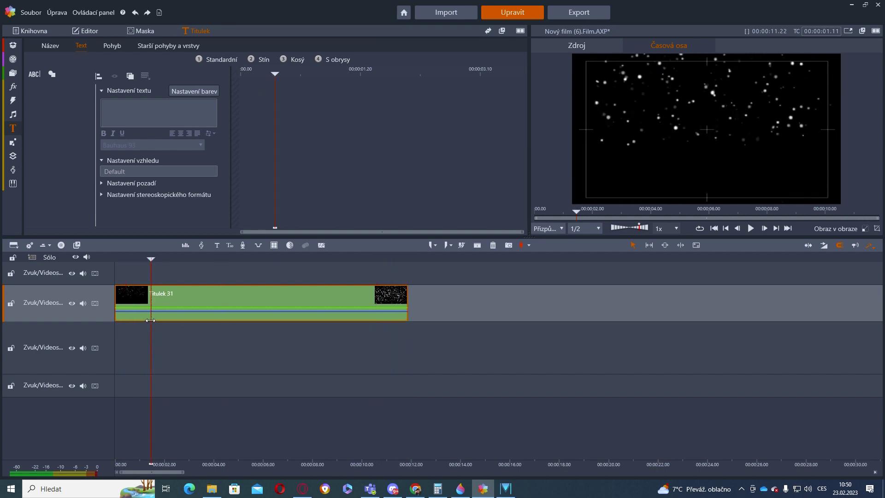
- Copy the snow title clip with everything and paste the duplicate directly after it on the same track
right_click(260, 298)
mouse_move(292, 252)
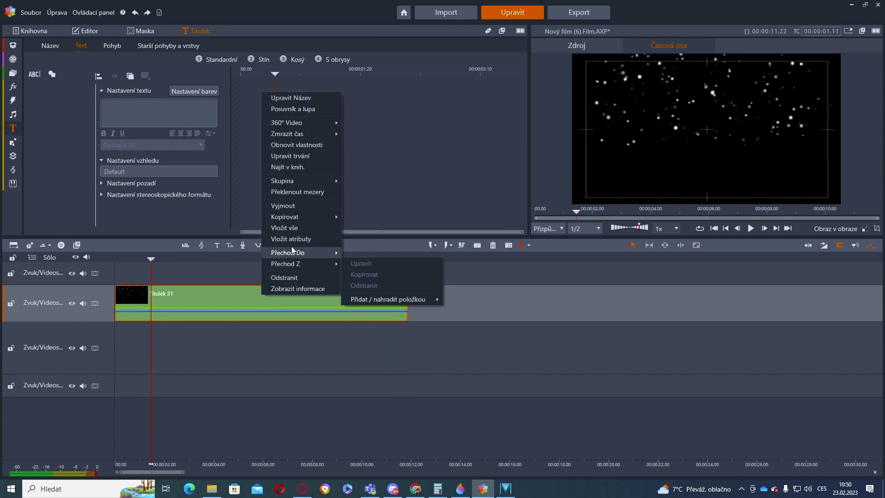
mouse_move(318, 216)
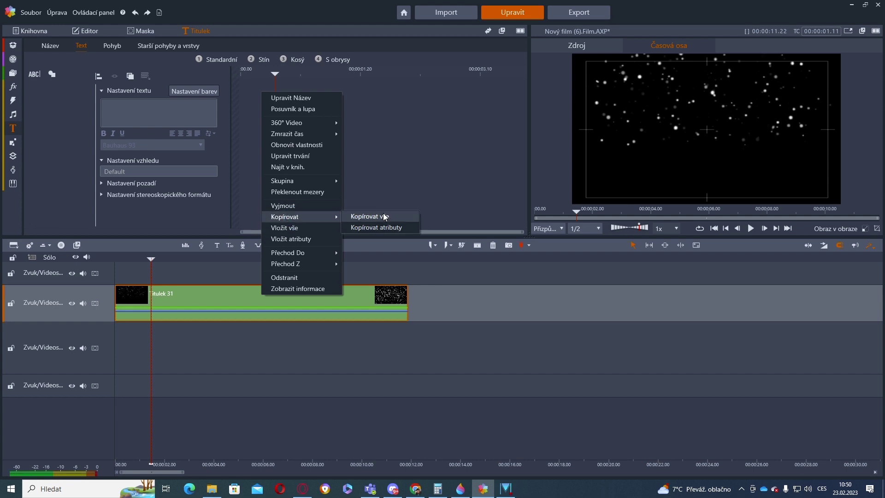
click(385, 217)
click(776, 228)
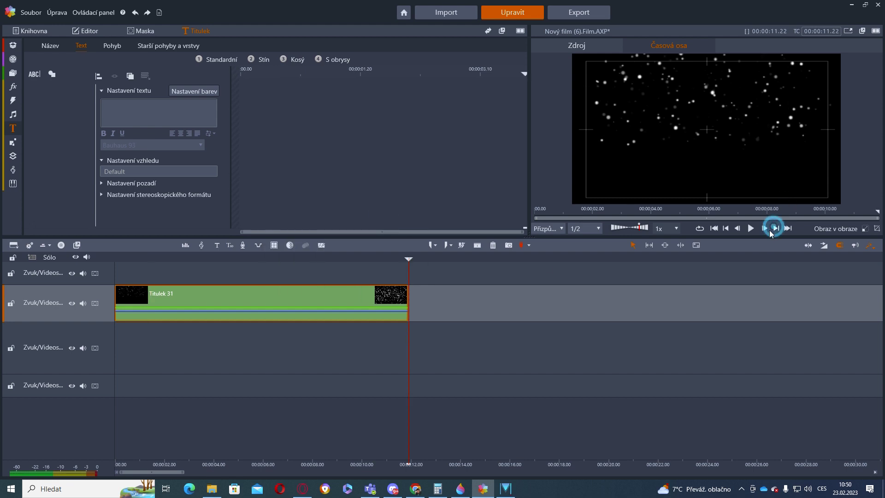
right_click(544, 300)
click(567, 308)
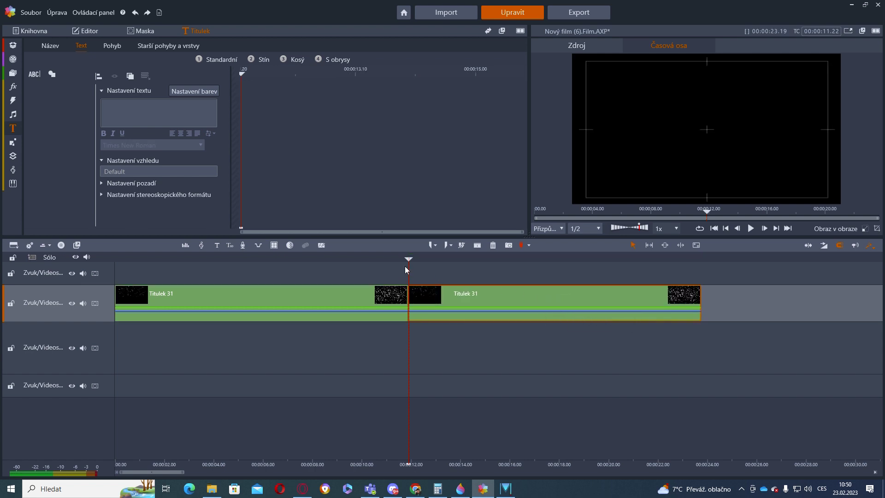
- Play back the join between the two snow clips starting from 00:00:10.15
drag(408, 262, 377, 267)
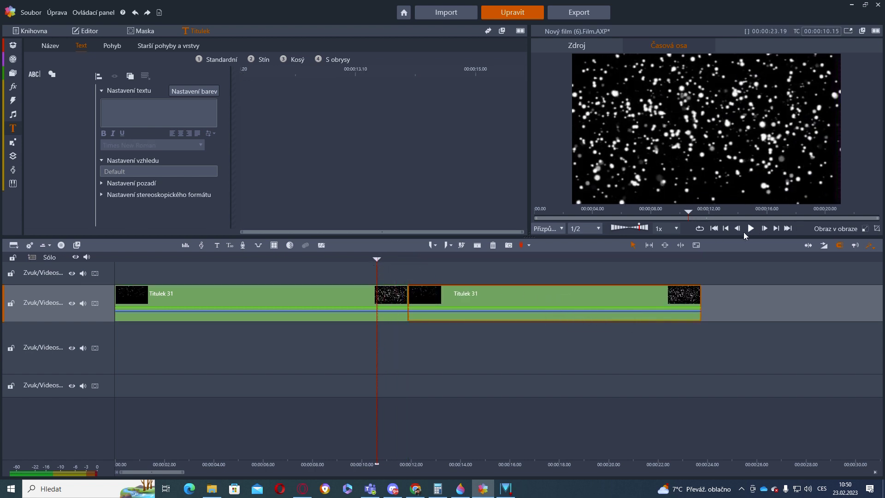
click(748, 229)
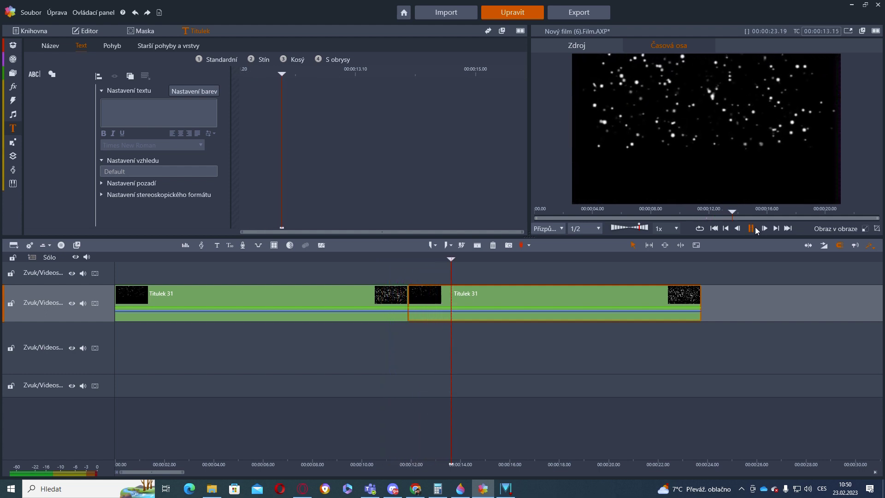
click(752, 229)
- Move the second snow clip to the track below, starting at about 9 s to overlap the first, and play the overlap
drag(563, 308, 489, 347)
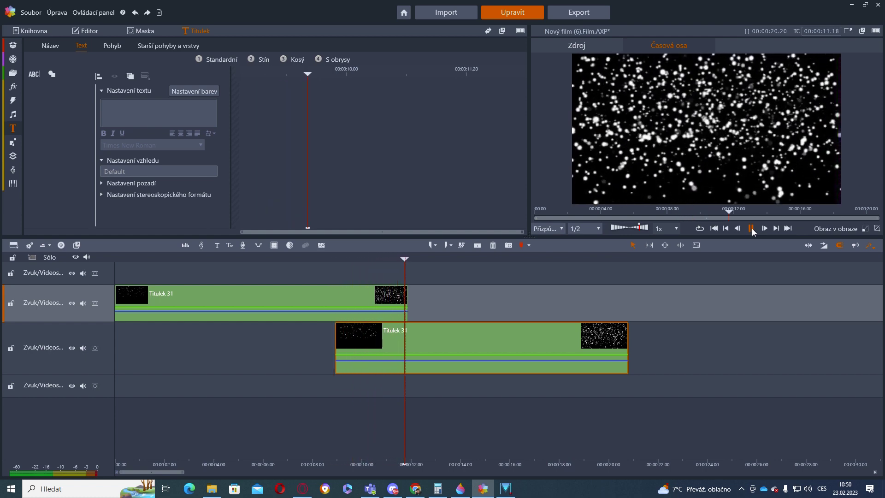
click(751, 228)
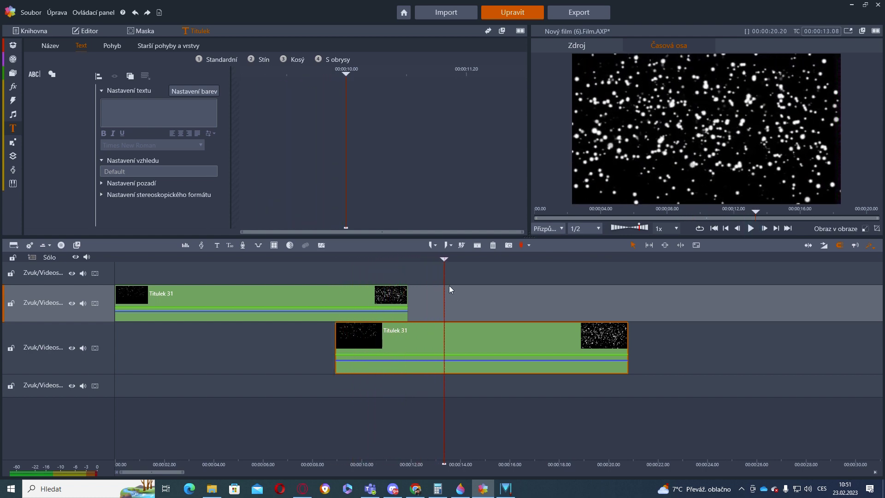
drag(443, 301, 321, 306)
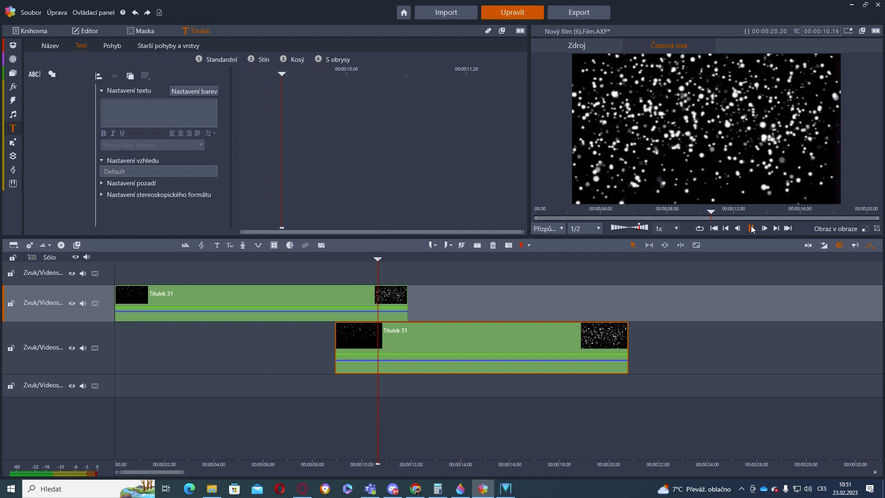
click(751, 228)
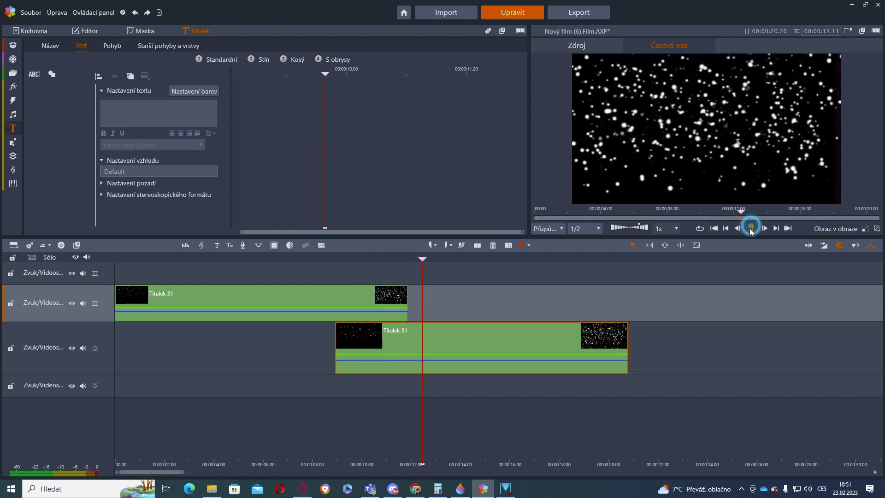
- Shift the lower snow clip to start at 00:00:08.11, add a 01.09 cross dissolve at the upper clip's end, and preview it
drag(499, 345, 489, 349)
click(406, 290)
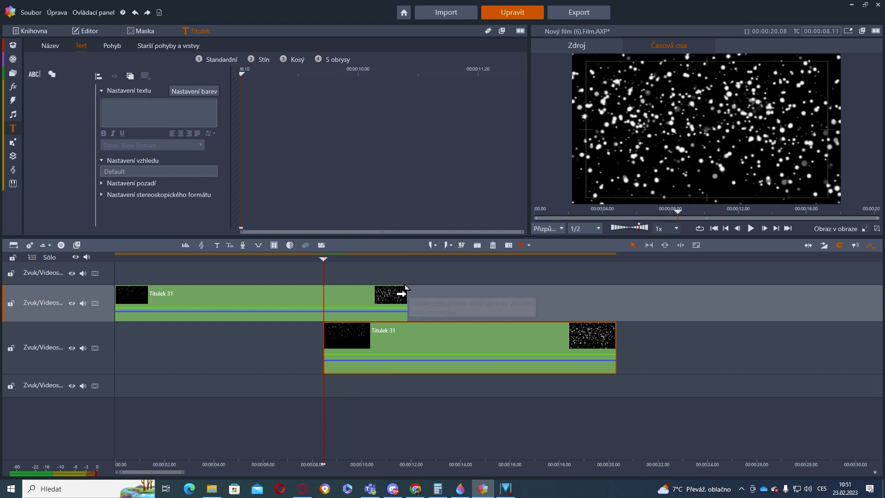
drag(375, 300, 372, 301)
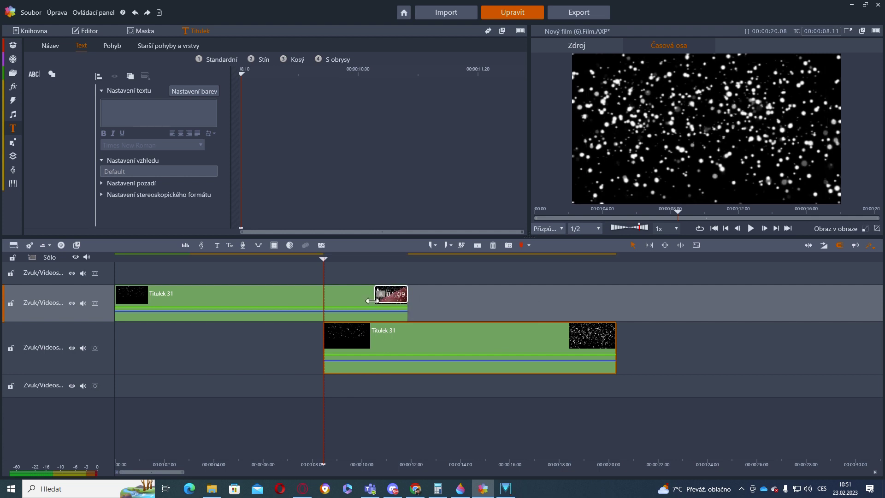
click(750, 229)
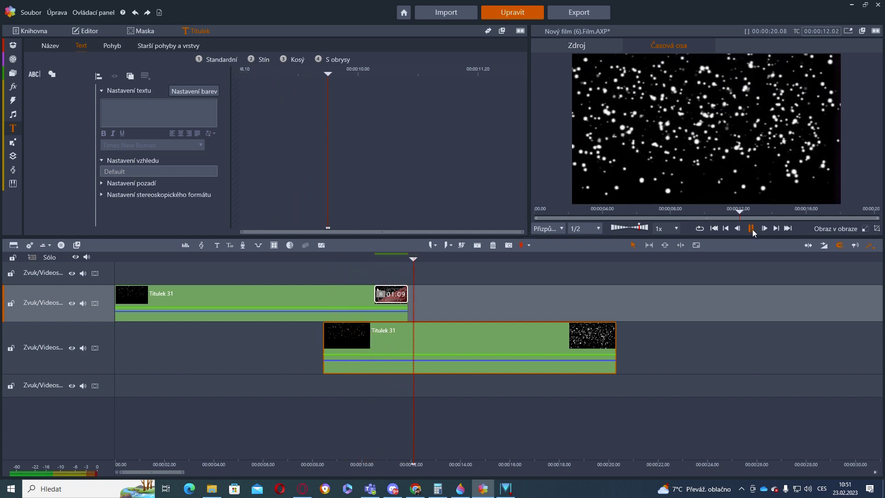
click(752, 229)
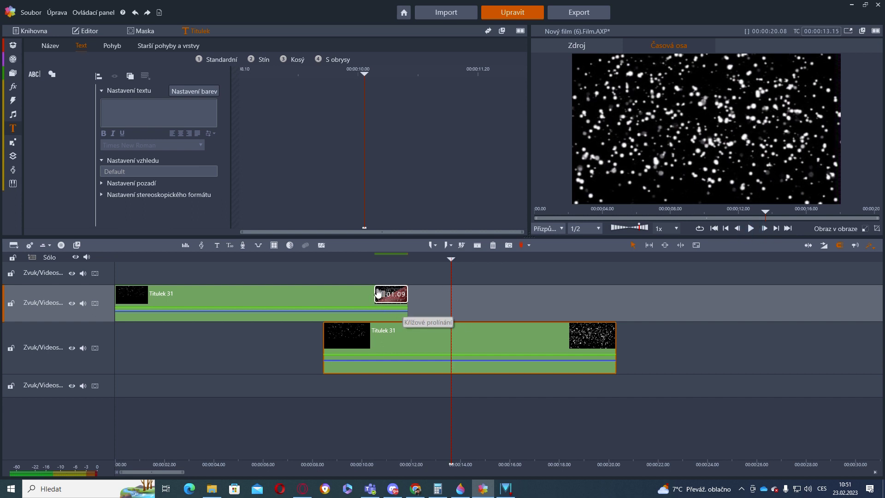
- Lengthen the upper clip's end dissolve to 01.22, shift the lower clip to start at 00:00:08.02, and play the transition
drag(377, 290, 369, 291)
drag(381, 338, 372, 338)
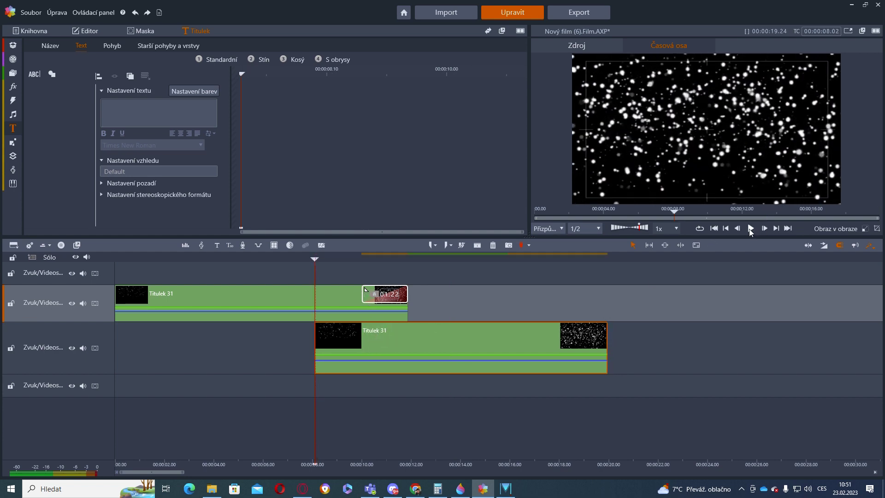
click(751, 229)
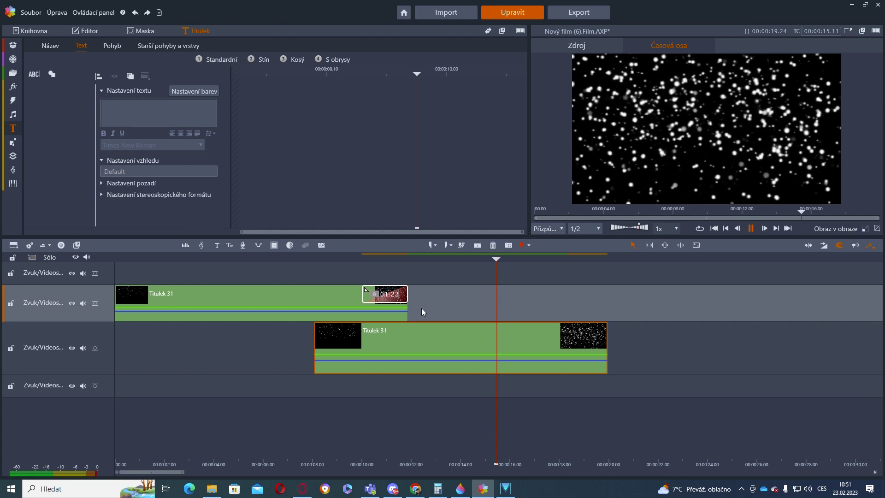
- Add a 01.22 dissolve at the lower snow clip's end and overlap it with a copy of the upper clip starting at 00:00:16.16
drag(606, 328, 563, 341)
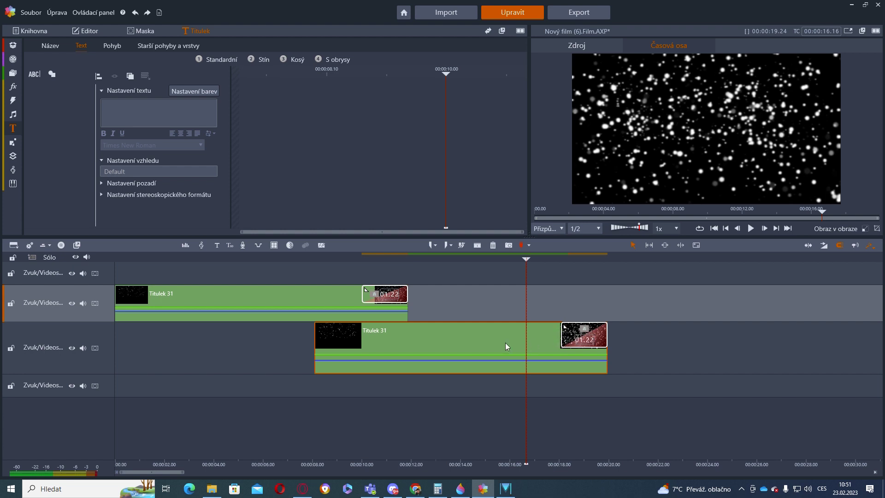
click(284, 293)
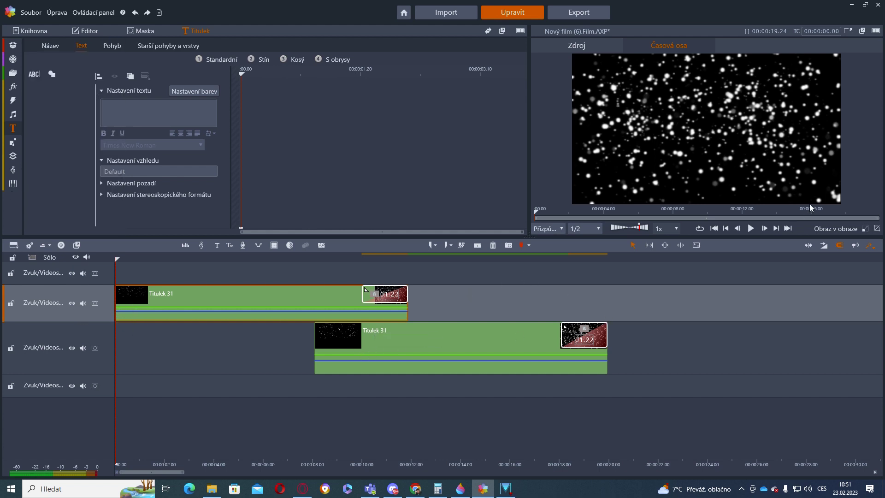
click(788, 229)
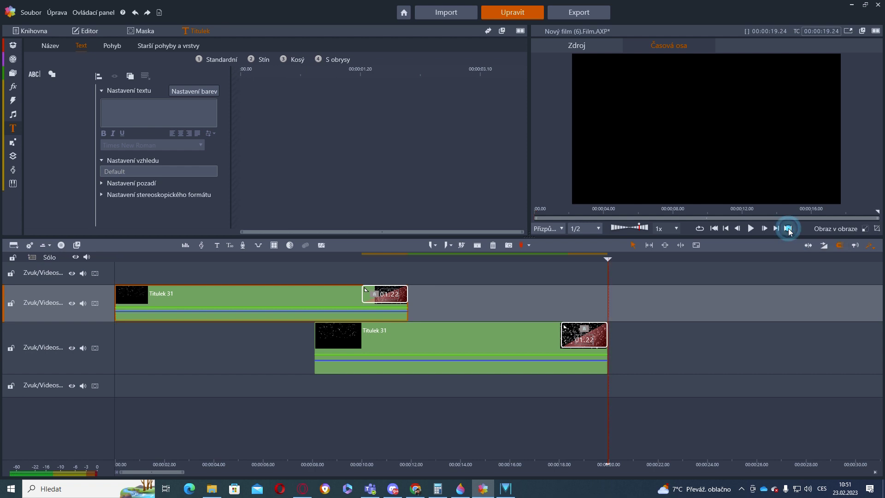
key(ctrl+v)
drag(664, 304, 584, 305)
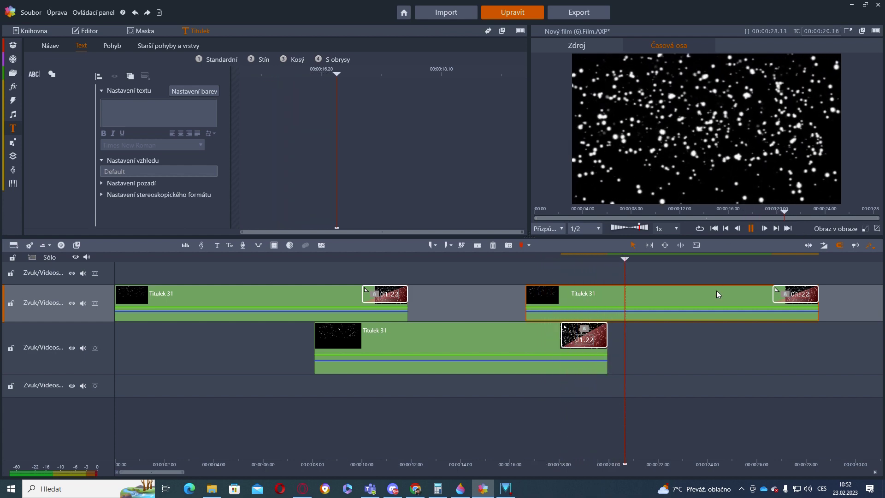
click(752, 228)
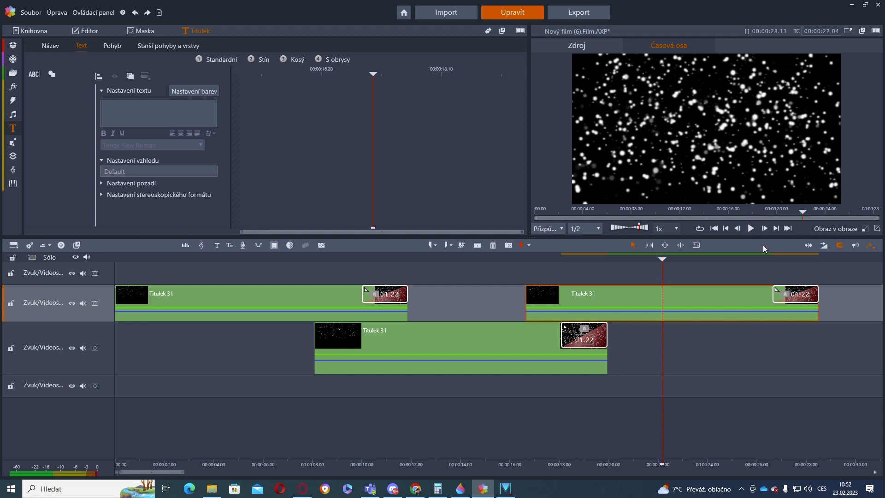
- Open the zoo project bin, clear its rating filter, and place zoo.Movie.AXP on the track below the snow clips, starting at 0
mouse_move(14, 45)
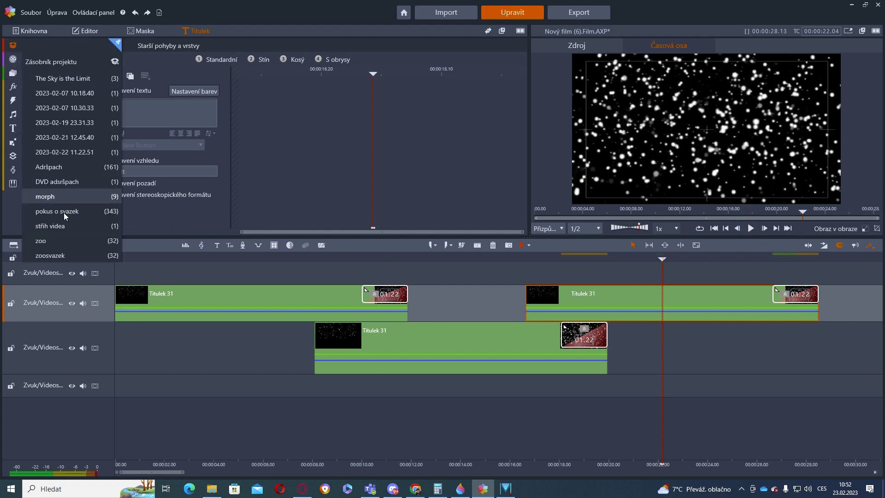
click(58, 239)
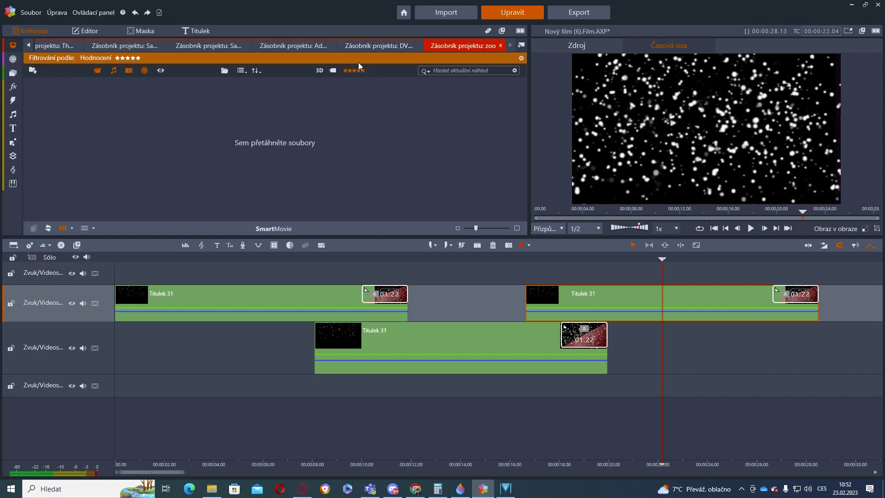
click(345, 71)
drag(78, 116, 116, 392)
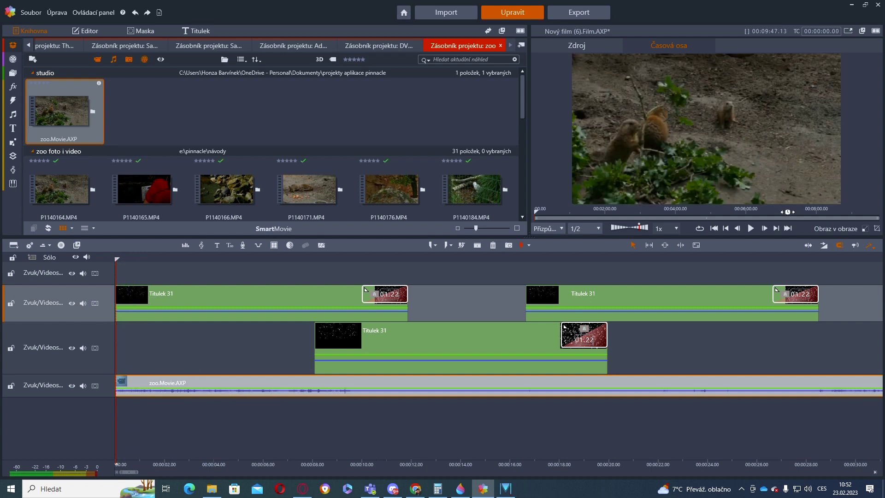
- Play the snow over the zoo footage and review how it starts in the first two seconds
click(750, 229)
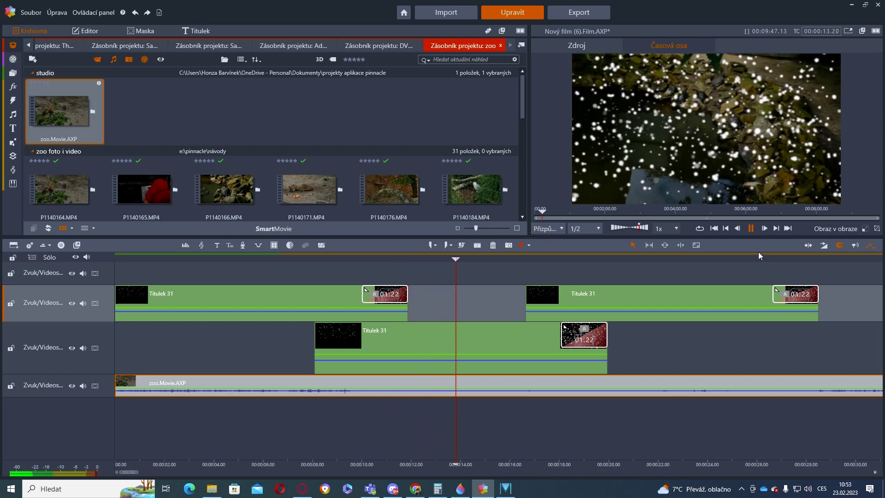
click(751, 228)
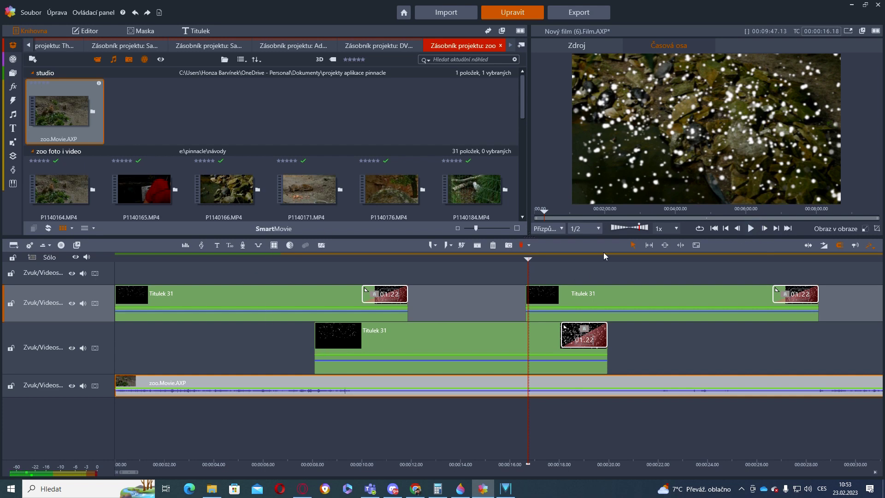
drag(530, 272, 146, 301)
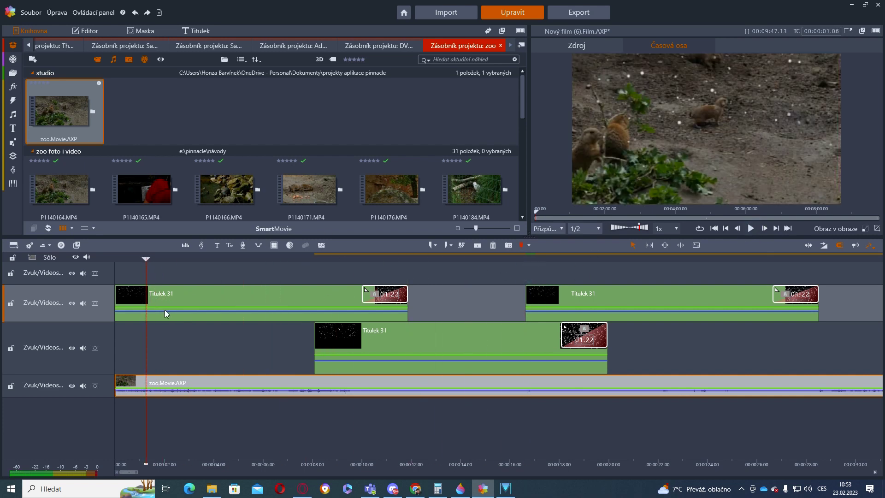
drag(143, 264, 170, 279)
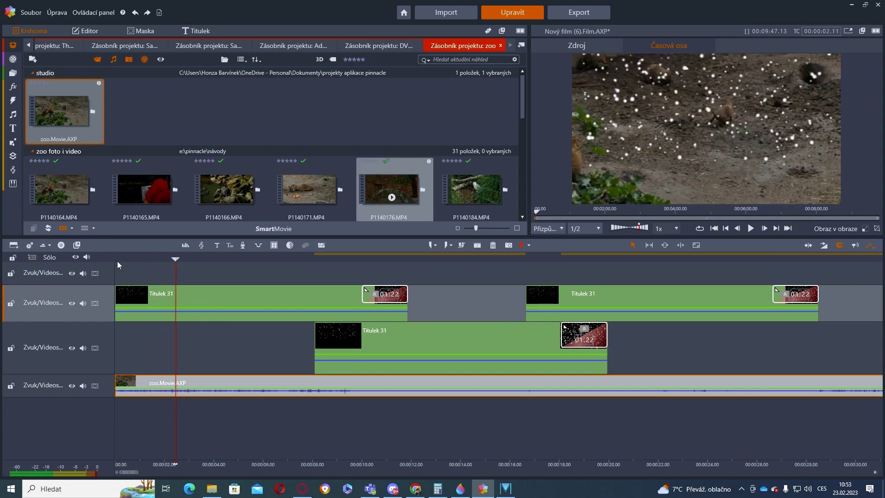
- Lower the opacity of the three snow clips to 52.4 for the first, 53.7 for the second and 53.5 for the third
click(213, 300)
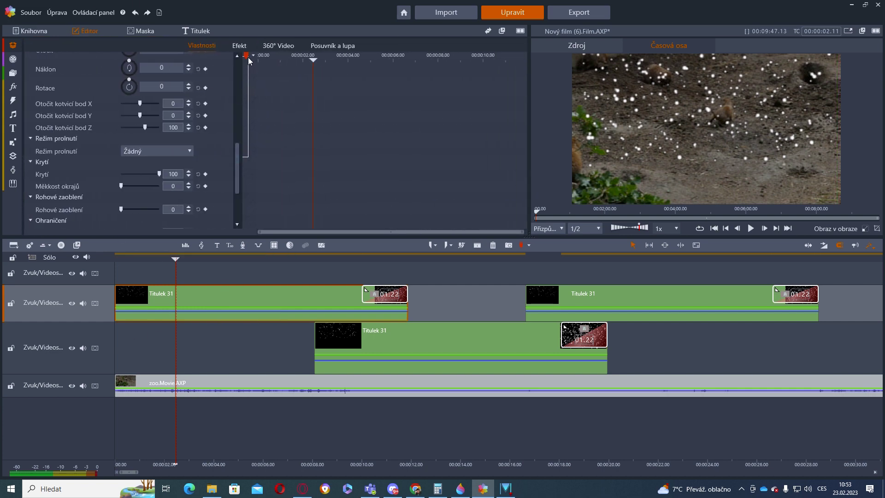
drag(237, 159, 240, 123)
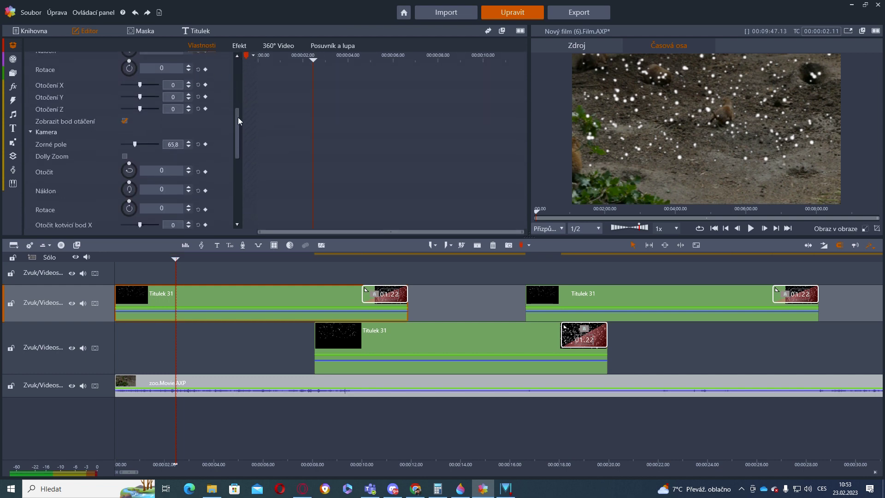
drag(237, 121, 236, 163)
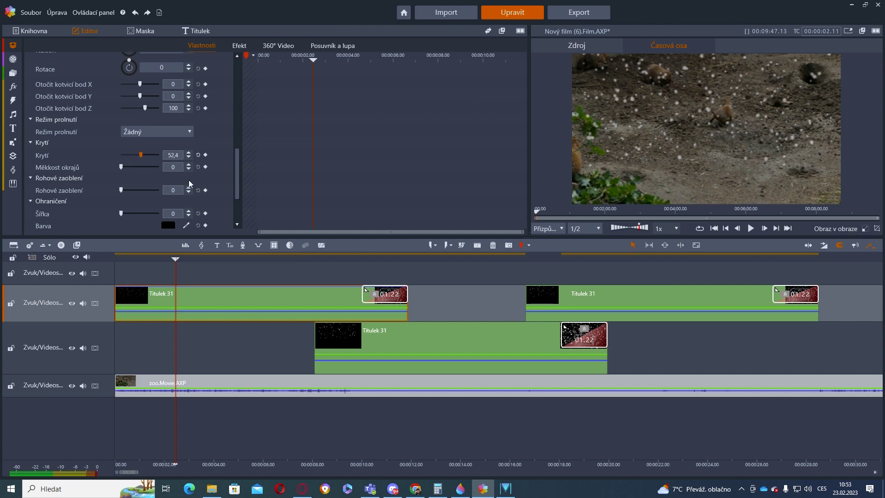
click(407, 337)
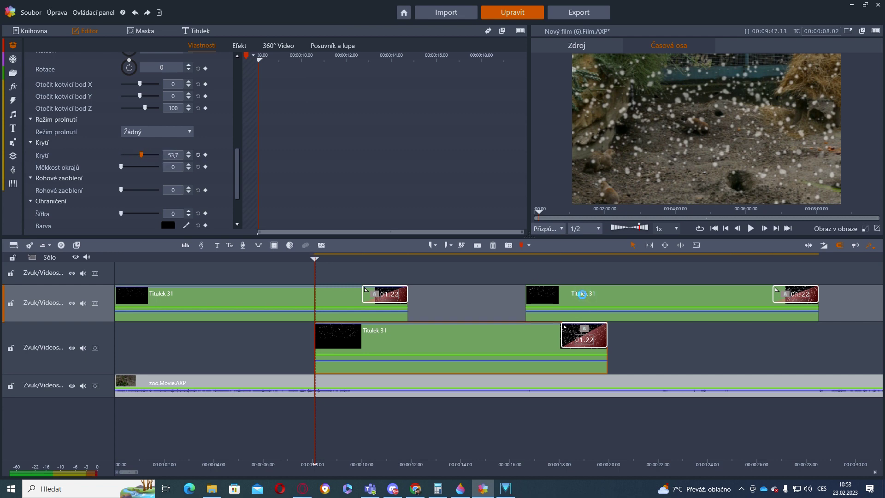
click(583, 293)
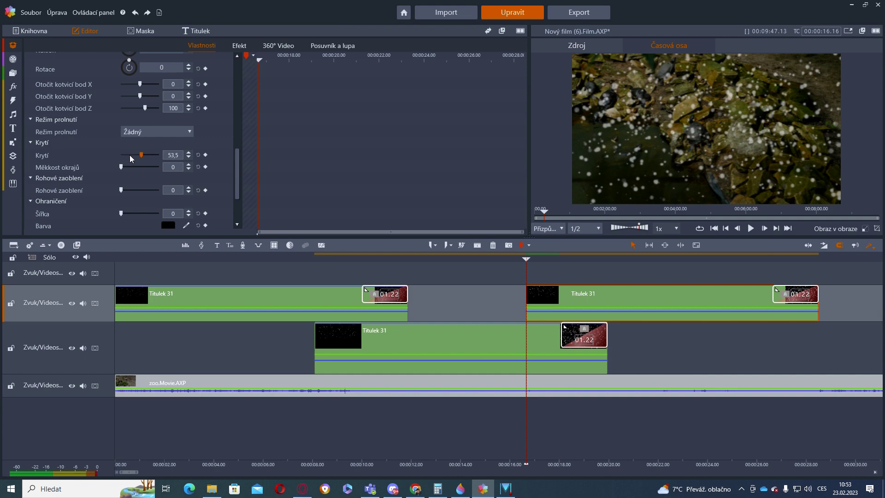
- Play the semi-transparent snow over the zoo footage from the third clip, and check it near 18 s and 4 s
click(751, 229)
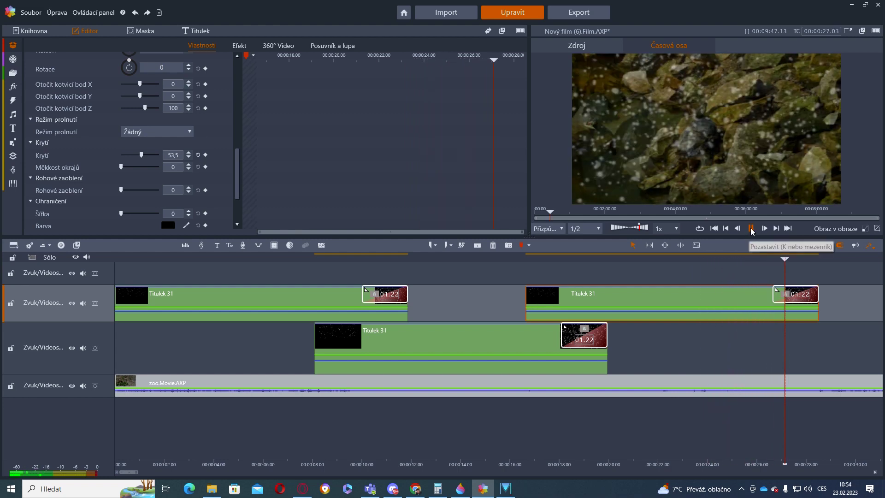
click(750, 229)
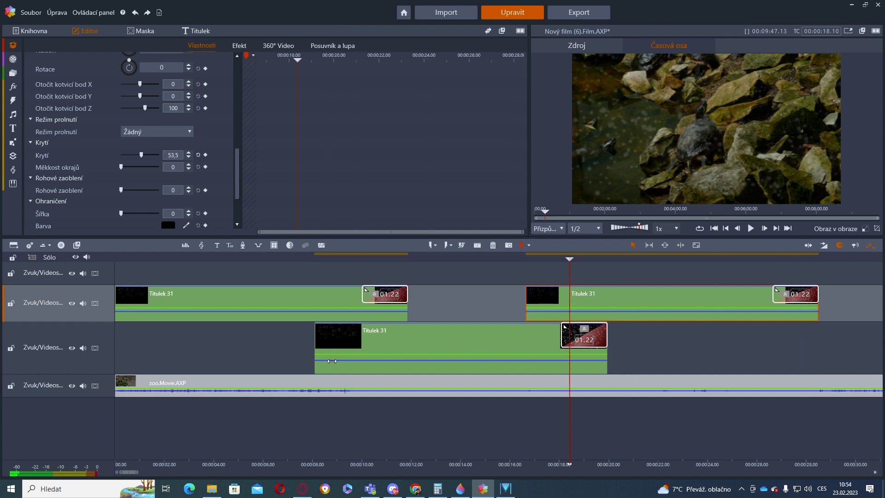
click(208, 361)
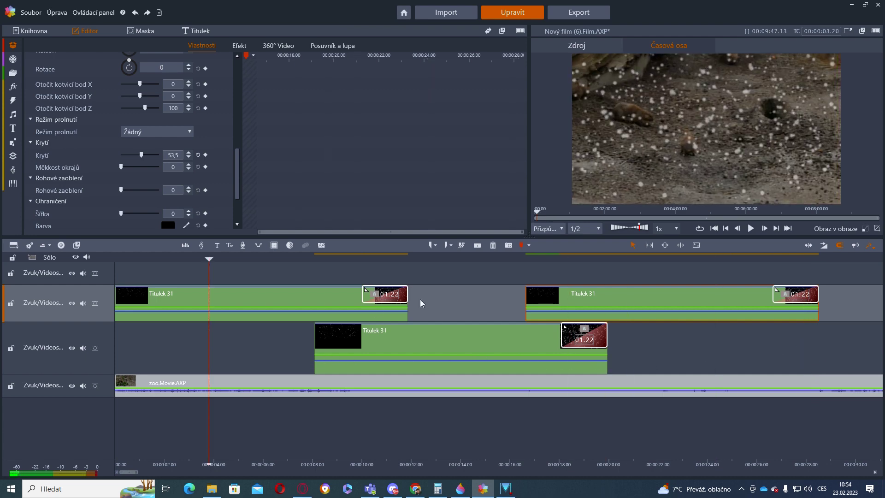